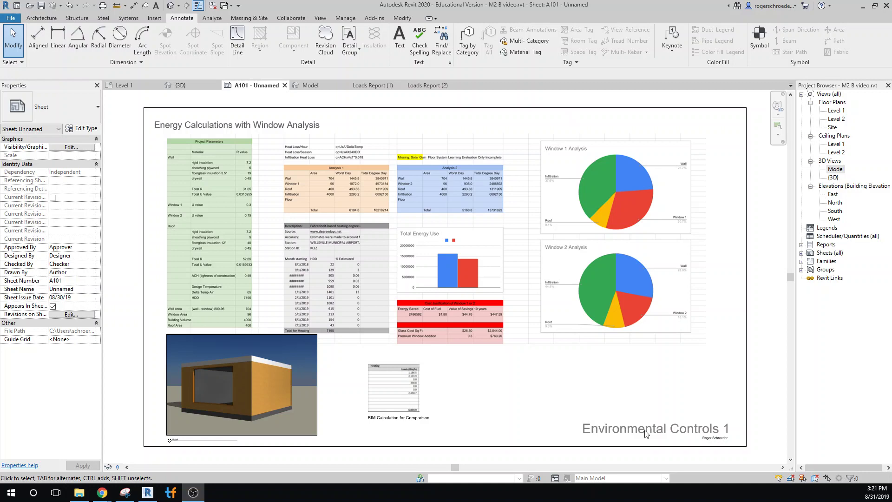
Expand the project's sheet list, switch to the Energy Analysis spreadsheet in Google Sheets, and select cells A1:V39.
{"action": "left_click", "coordinate": [802, 254]}
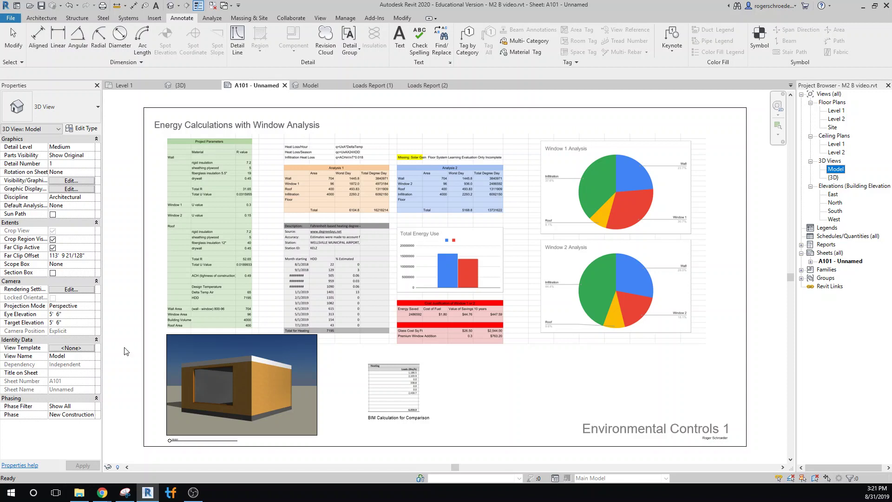
{"action": "left_click", "coordinate": [102, 493]}
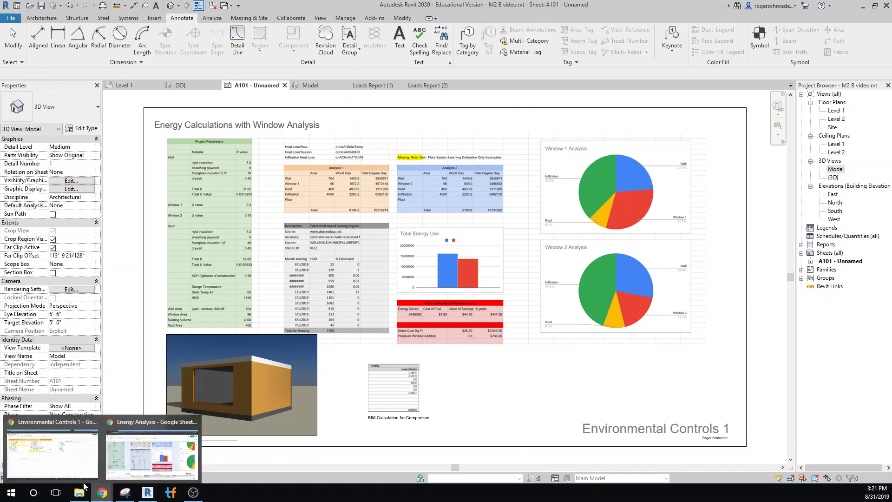
{"action": "left_click", "coordinate": [130, 470]}
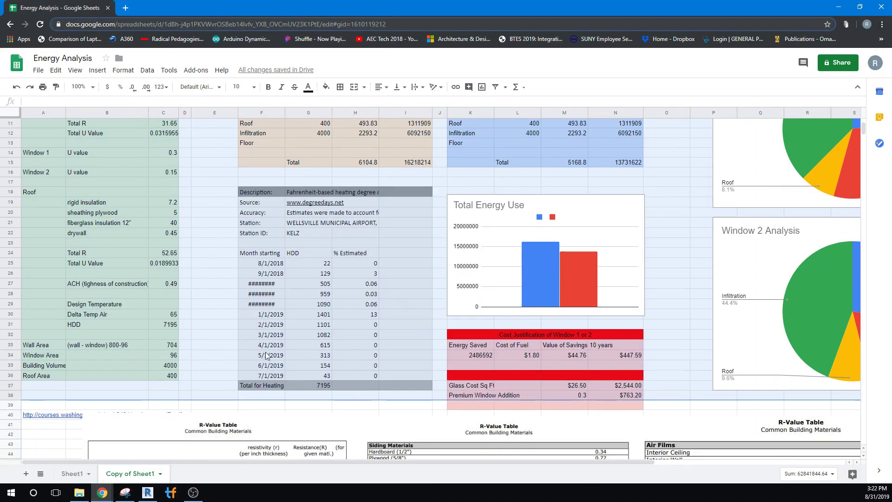
{"action": "scroll", "coordinate": [153, 333], "scroll_direction": "up", "scroll_amount": 5}
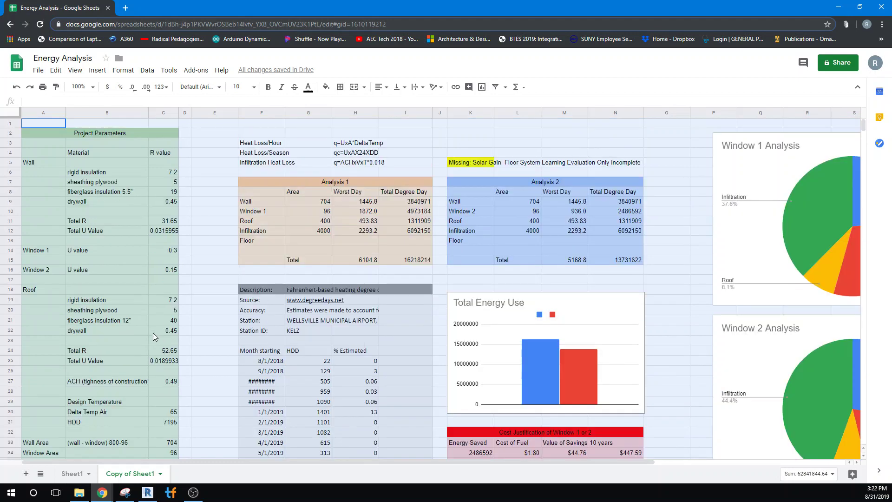
{"action": "left_click_drag", "start_coordinate": [40, 124], "coordinate": [743, 340]}
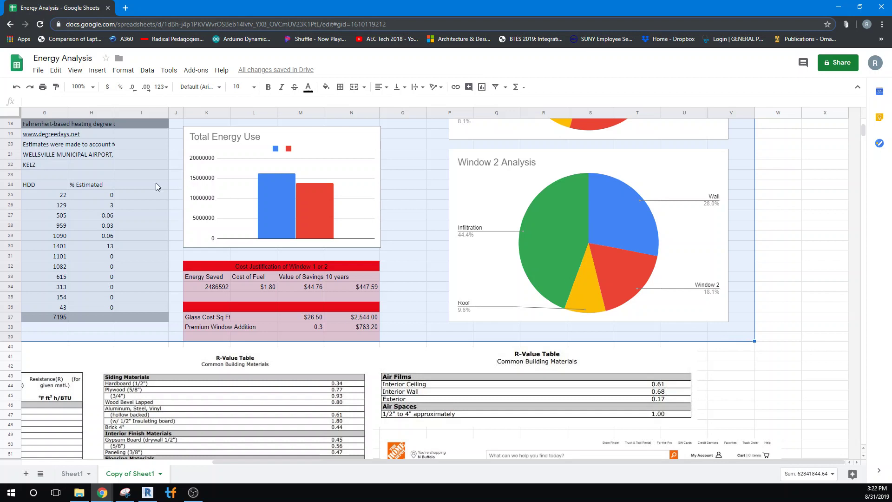
Set up printing of only the selected cells (A1:V39) with the scale set to Fit to page.
{"action": "left_click", "coordinate": [38, 71]}
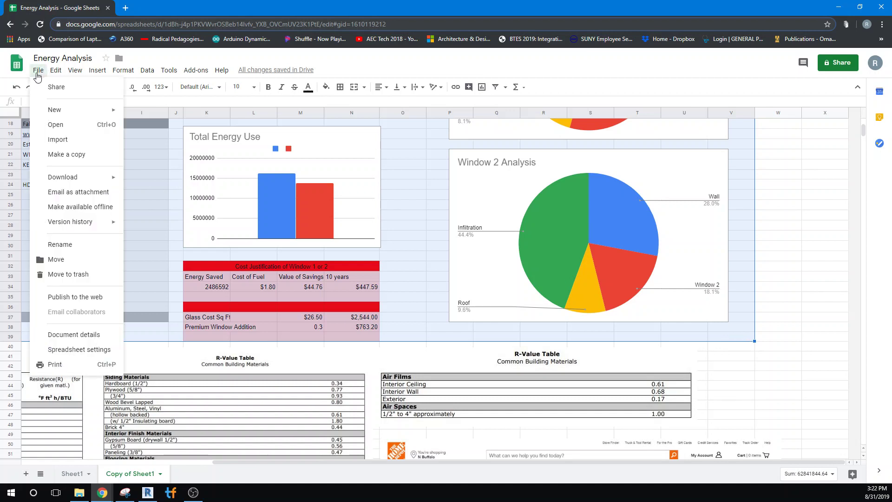
{"action": "left_click", "coordinate": [55, 364]}
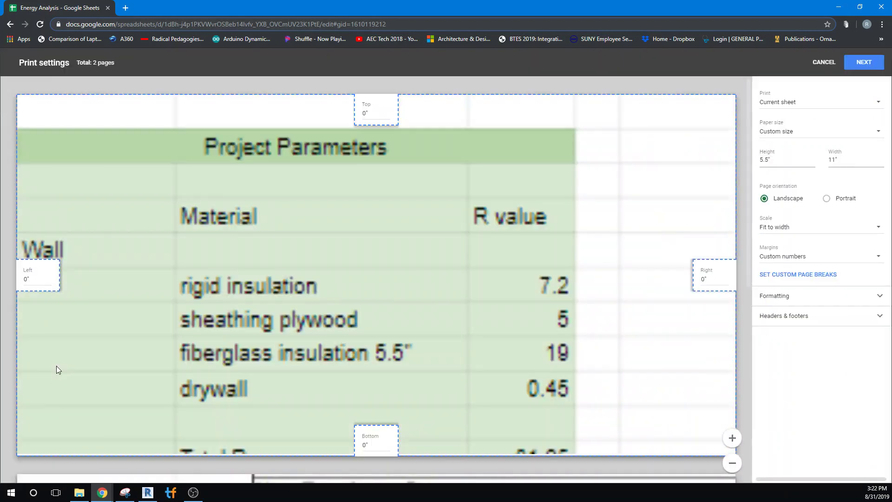
{"action": "left_click", "coordinate": [809, 107]}
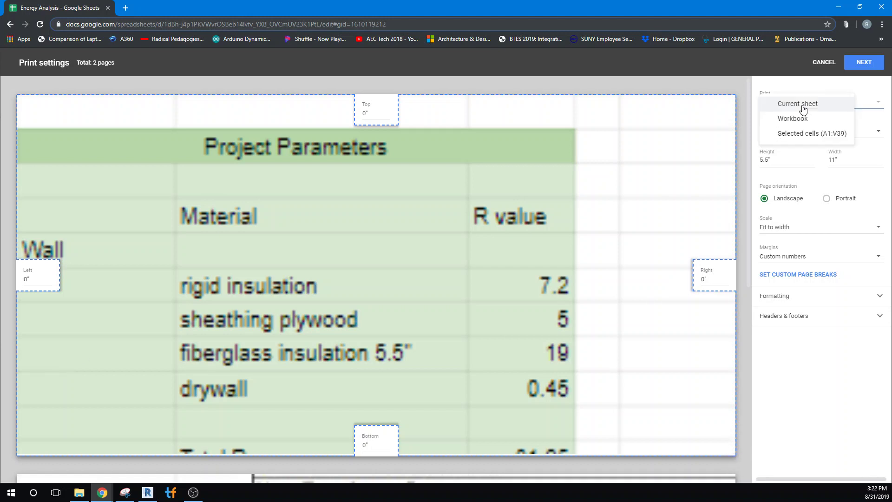
{"action": "left_click", "coordinate": [802, 134]}
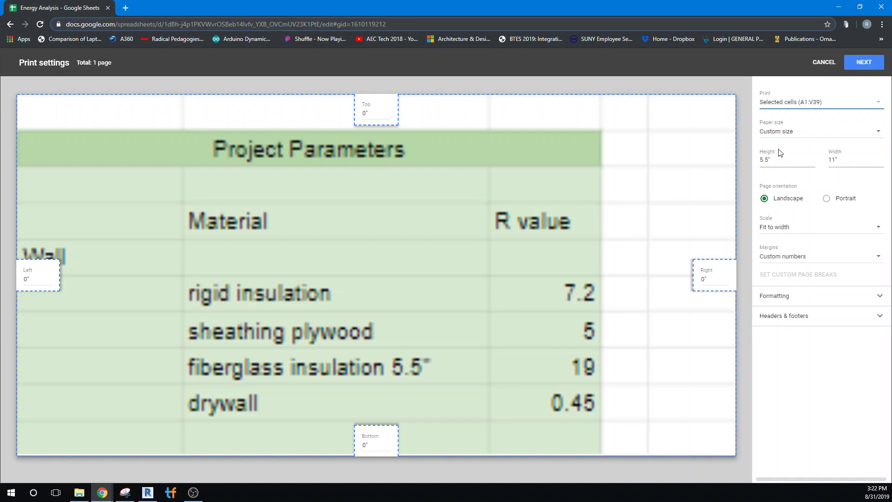
{"action": "left_click", "coordinate": [775, 229]}
{"action": "left_click", "coordinate": [786, 259]}
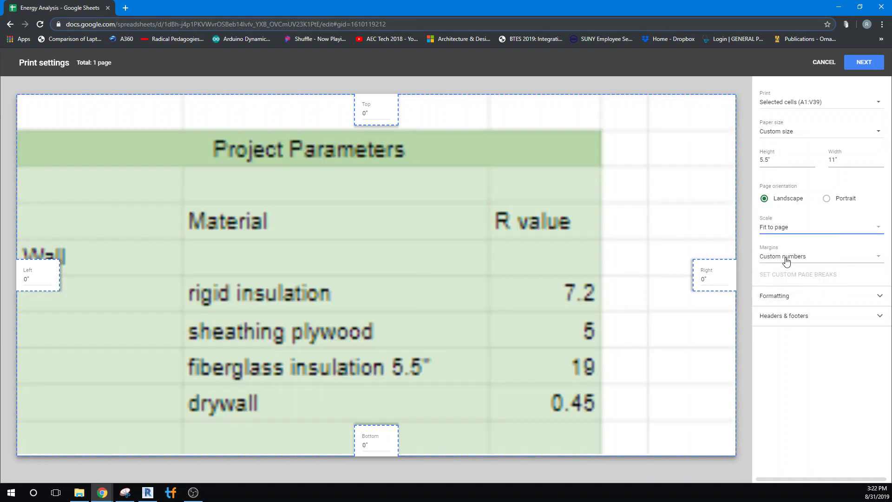
Compare portrait with landscape, keep landscape orientation, and set the custom paper height to 5".
{"action": "left_click", "coordinate": [828, 201]}
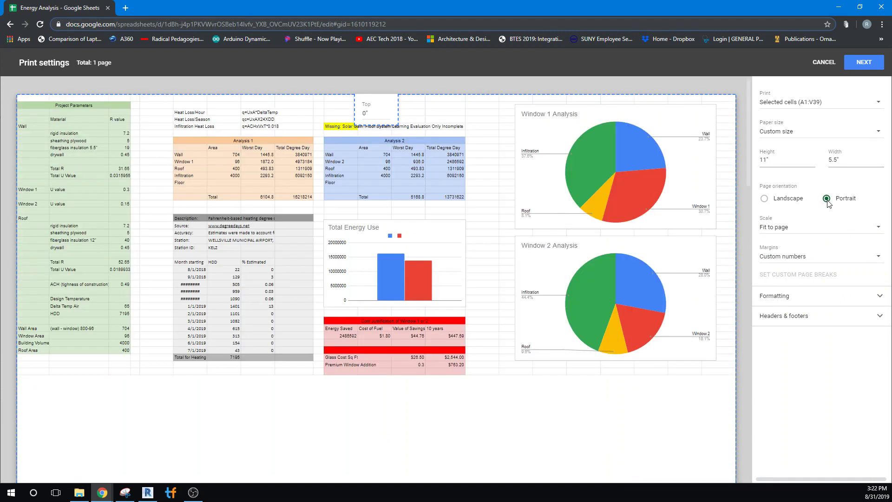
{"action": "left_click", "coordinate": [765, 200]}
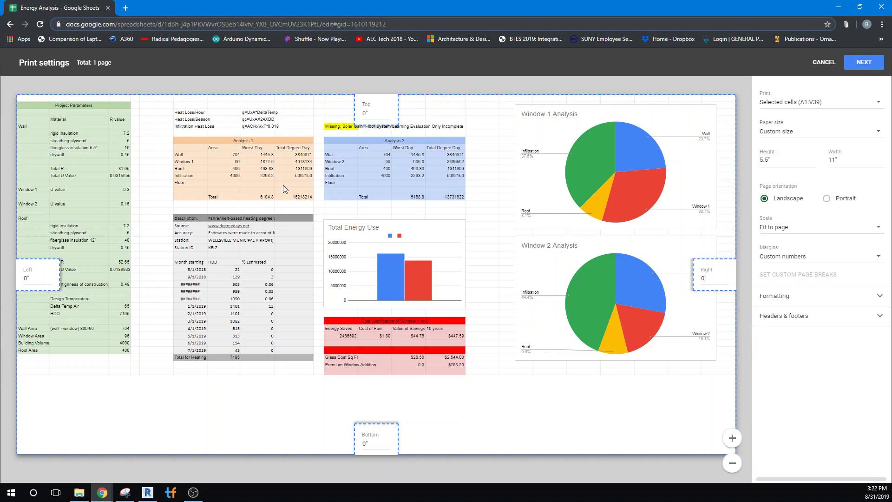
{"action": "left_click", "coordinate": [770, 159]}
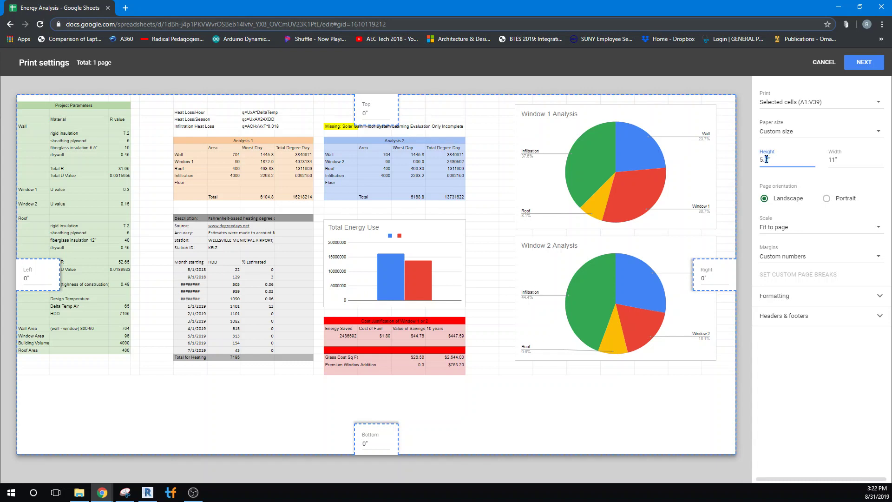
{"action": "type", "text": "5.0"}
{"action": "left_click", "coordinate": [805, 184]}
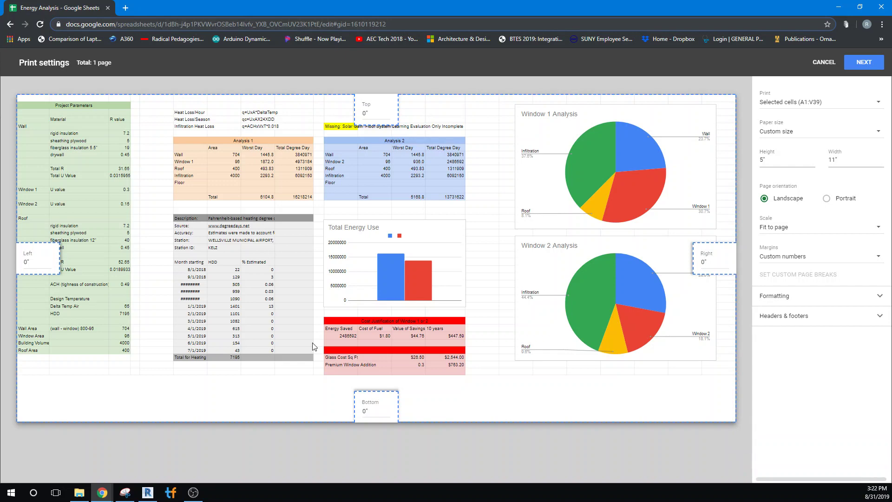
Save the print output as a PDF named Energy Analysis.pdf in the M2 folder, replacing the existing file.
{"action": "left_click", "coordinate": [859, 64]}
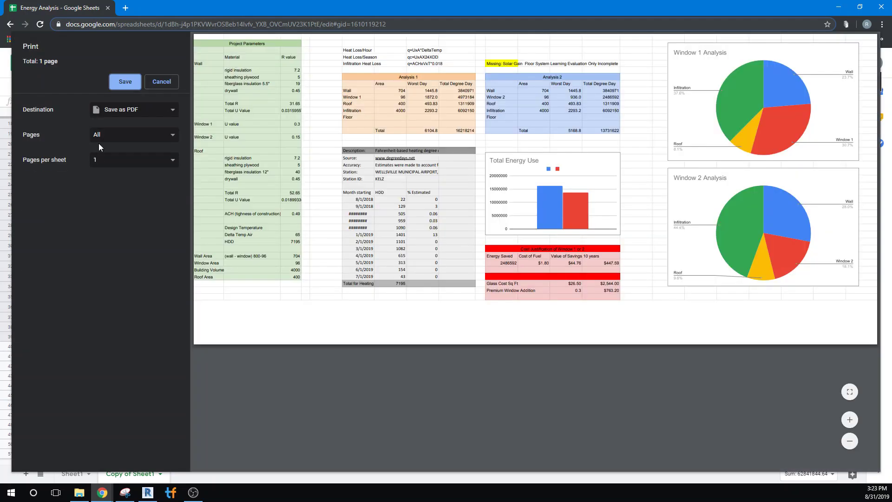
{"action": "left_click", "coordinate": [132, 111]}
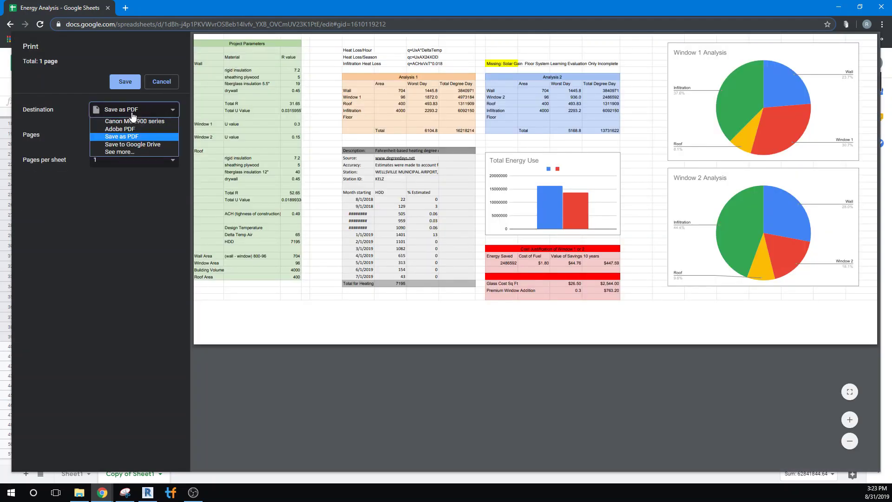
{"action": "left_click", "coordinate": [119, 137]}
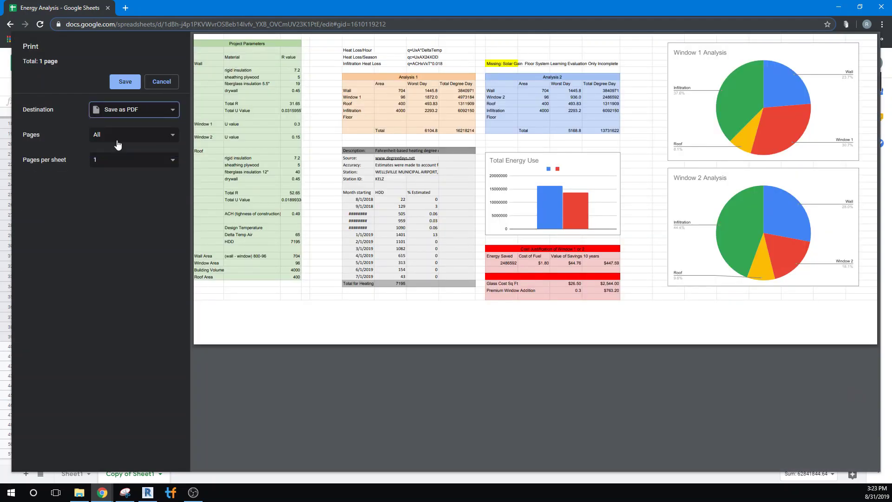
{"action": "left_click", "coordinate": [124, 82]}
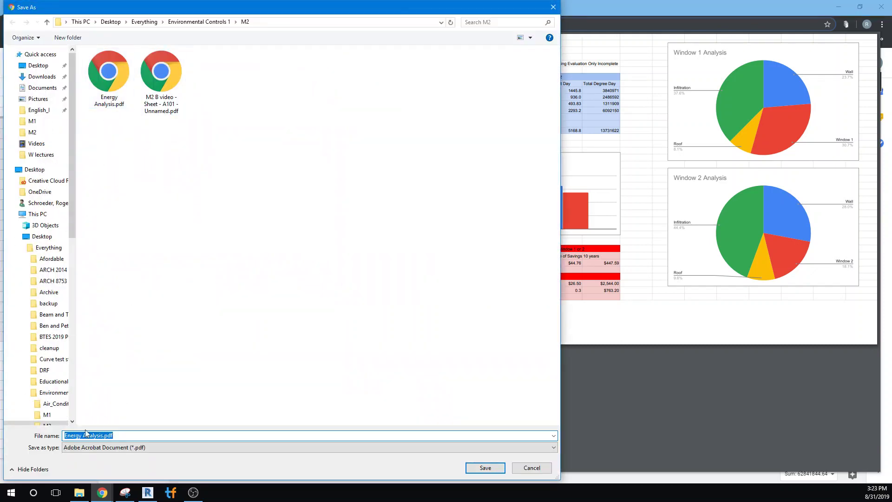
{"action": "left_click", "coordinate": [479, 468]}
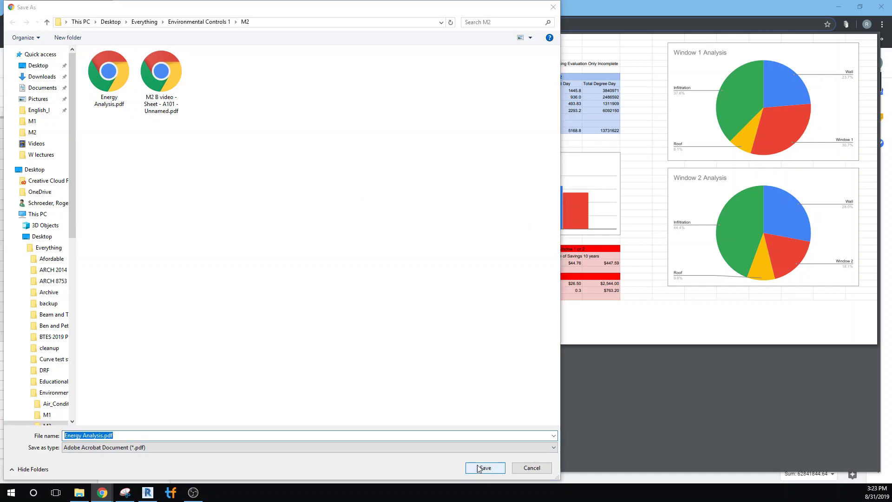
{"action": "left_click", "coordinate": [472, 249]}
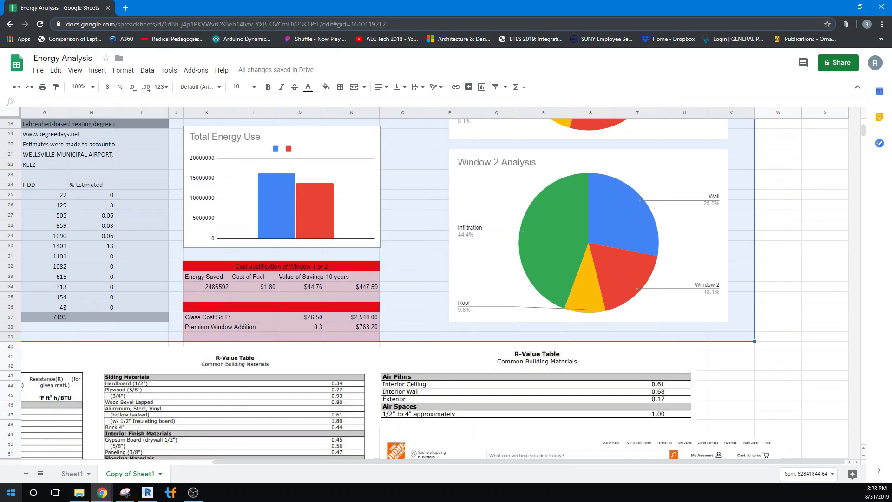
Find Energy Analysis.pdf in the M2 folder in File Explorer and open it to check the page layout.
{"action": "left_click", "coordinate": [80, 492]}
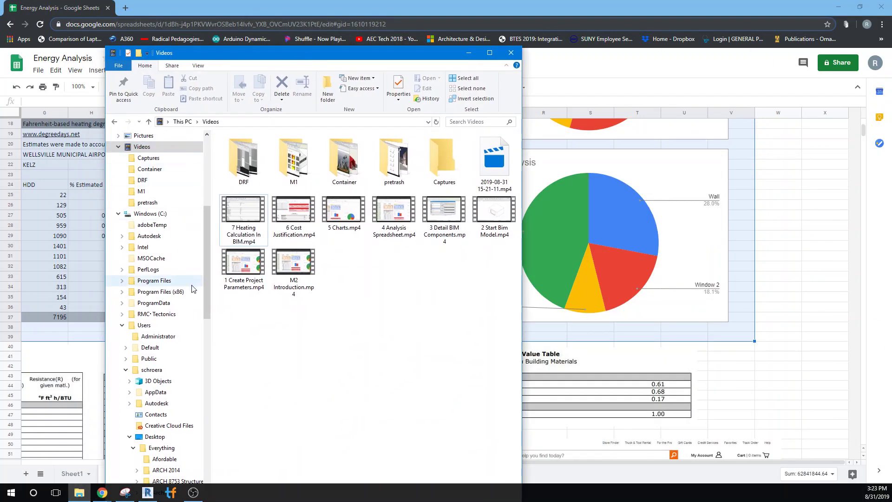
{"action": "scroll", "coordinate": [205, 300], "scroll_direction": "up", "scroll_amount": 7}
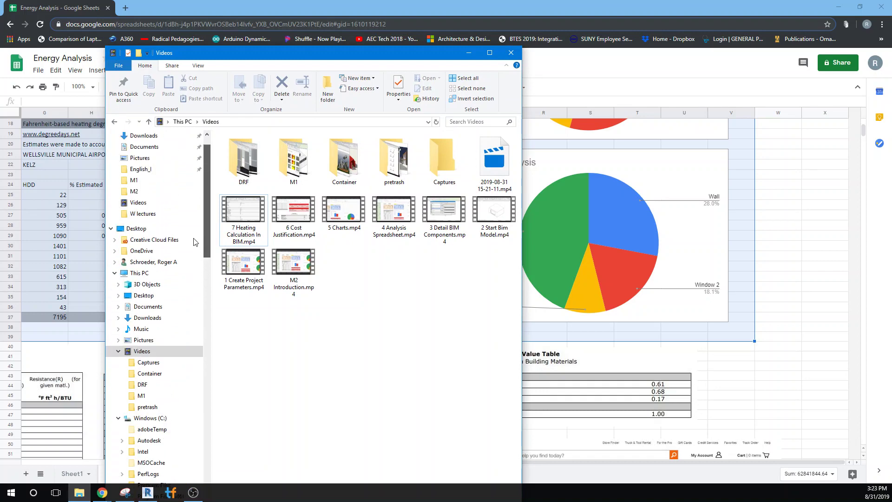
{"action": "left_click", "coordinate": [144, 217]}
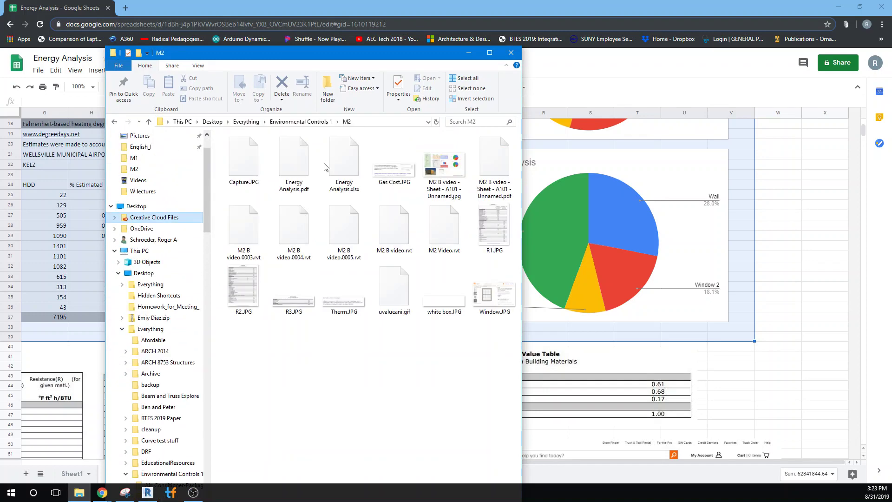
{"action": "left_click", "coordinate": [145, 217]}
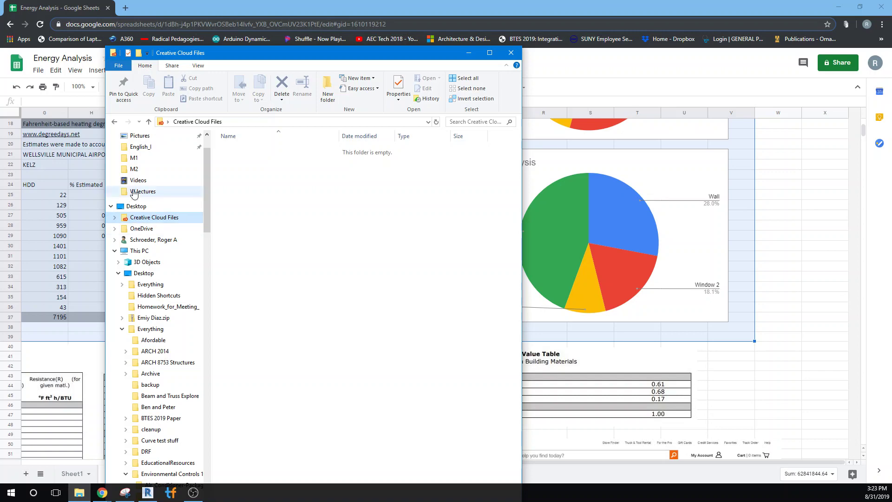
{"action": "left_click", "coordinate": [134, 170]}
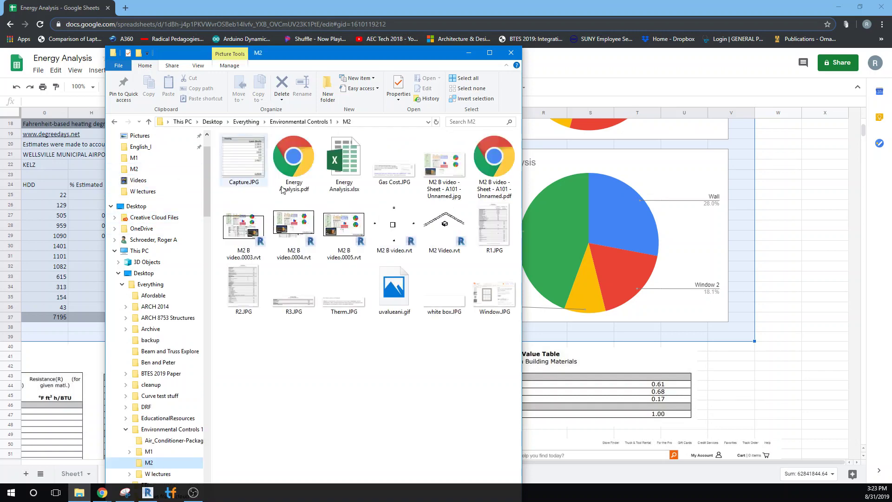
{"action": "left_click", "coordinate": [297, 159]}
{"action": "double_click", "coordinate": [295, 159]}
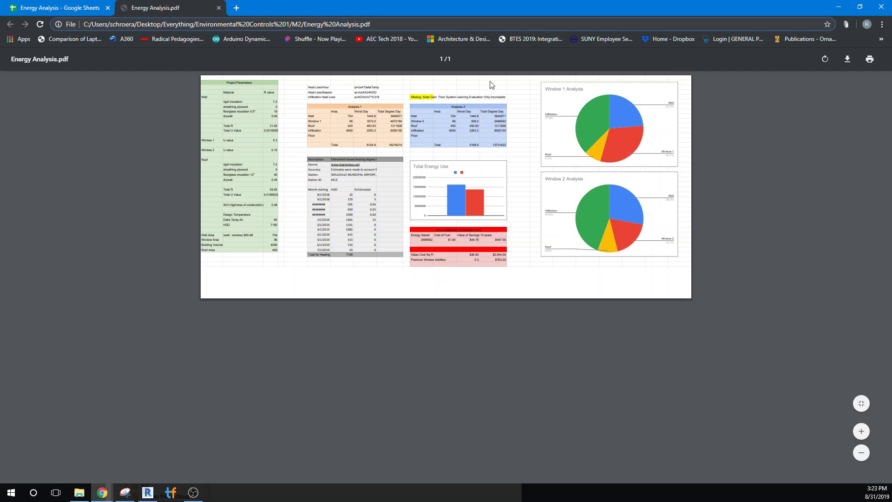
Switch to Revit and delete the old Energy Analysis.pdf image from sheet A101.
{"action": "left_click", "coordinate": [143, 499]}
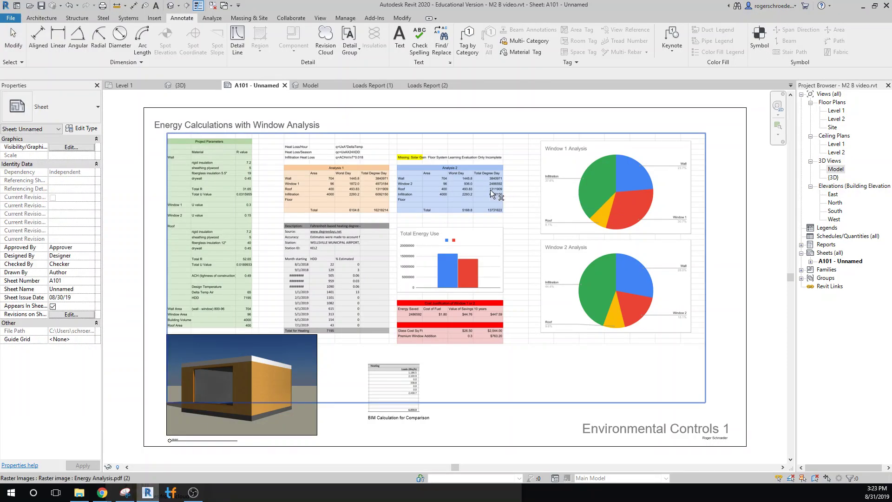
{"action": "left_click", "coordinate": [490, 190]}
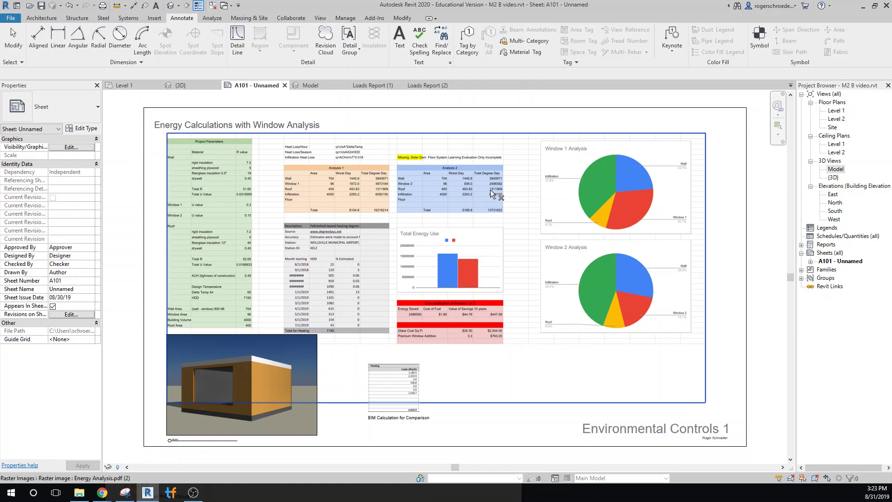
{"action": "key", "text": "Delete"}
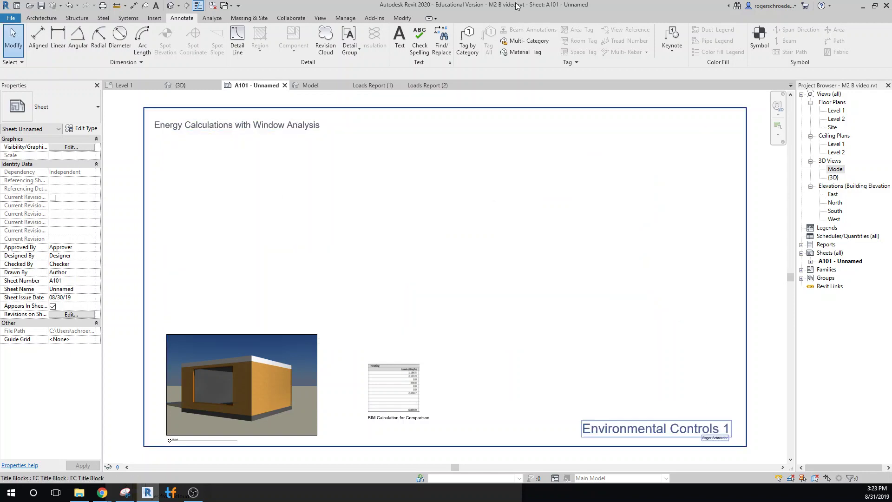
Import Energy Analysis.pdf from the M2 folder at 600 DPI and place it on sheet A101 just below the title.
{"action": "left_click", "coordinate": [154, 18]}
{"action": "left_click", "coordinate": [320, 46]}
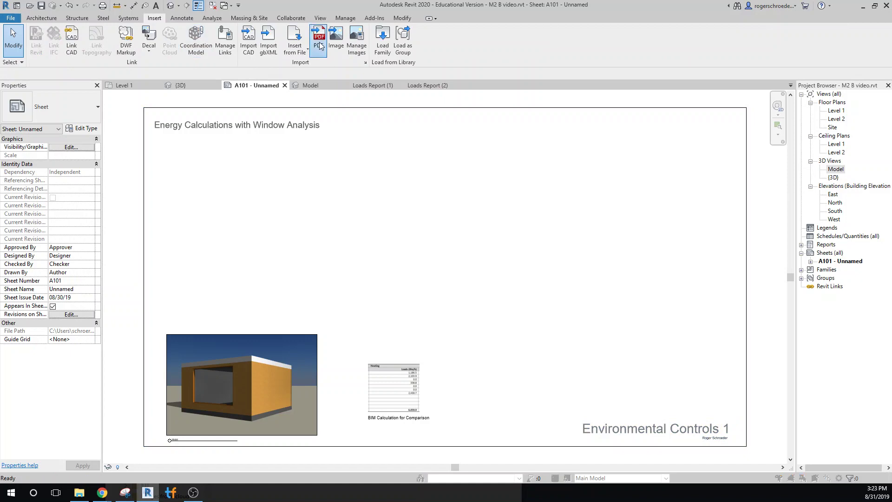
{"action": "left_click", "coordinate": [414, 165]}
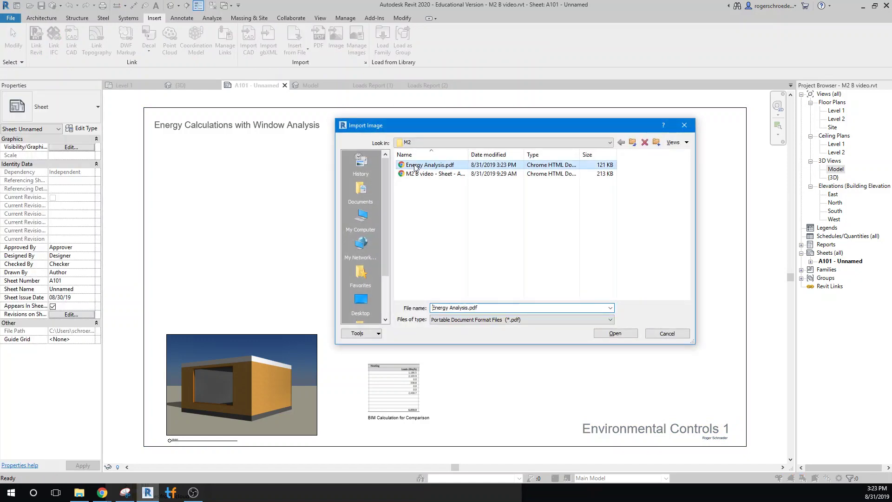
{"action": "left_click", "coordinate": [603, 335]}
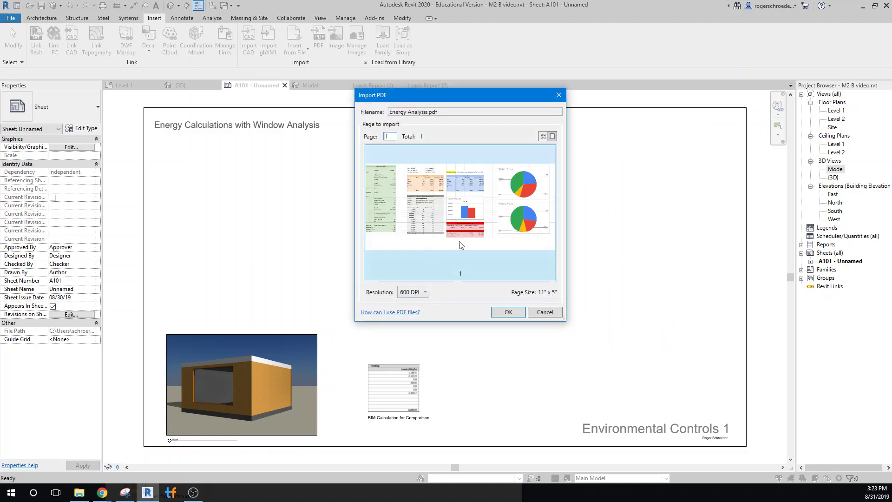
{"action": "left_click", "coordinate": [425, 292]}
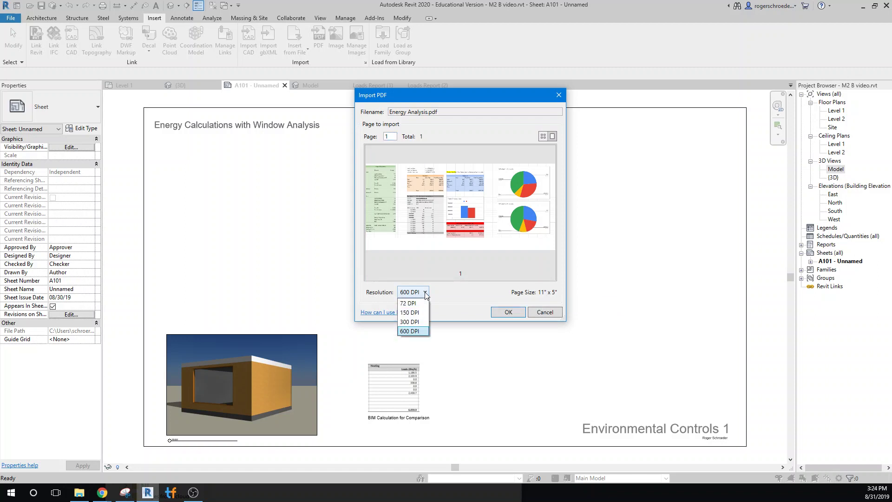
{"action": "left_click", "coordinate": [408, 332]}
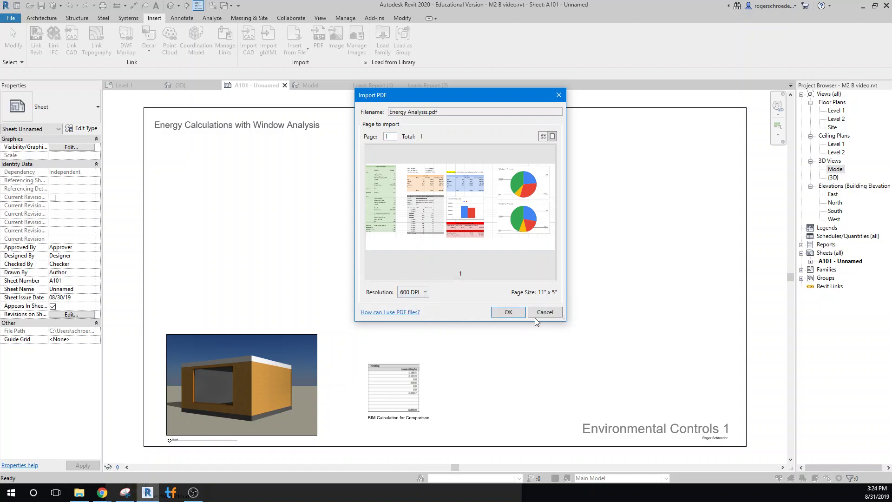
{"action": "left_click", "coordinate": [508, 312]}
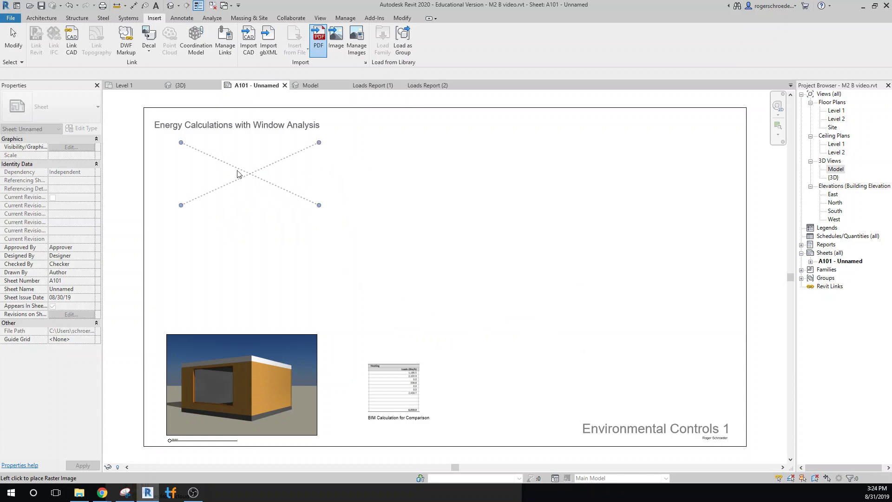
{"action": "left_click", "coordinate": [235, 172]}
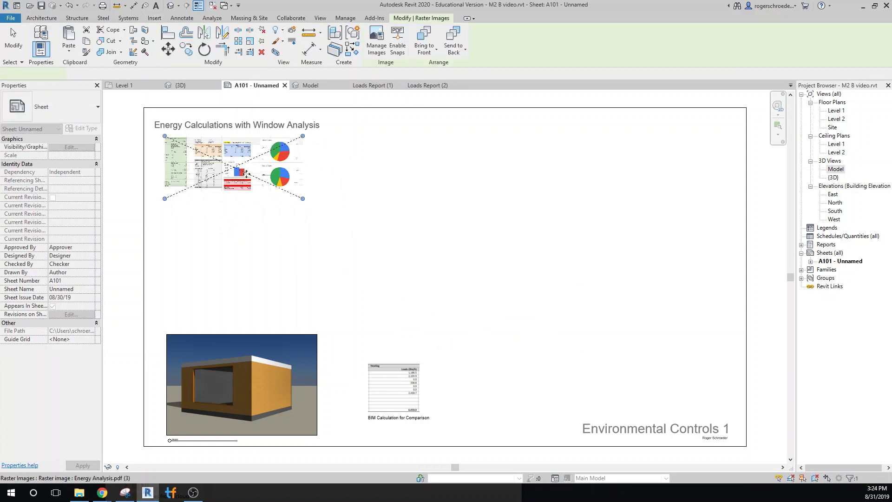
Enlarge the Energy Analysis image proportionally to about 3' 4 7/8" wide and center it between the sheet's side borders.
{"action": "left_click_drag", "start_coordinate": [303, 199], "coordinate": [728, 334]}
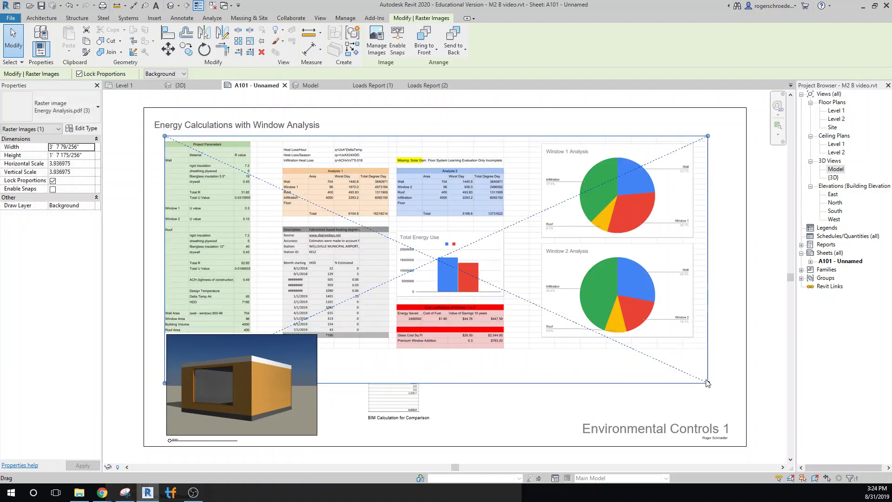
{"action": "left_click_drag", "start_coordinate": [708, 383], "coordinate": [691, 349]}
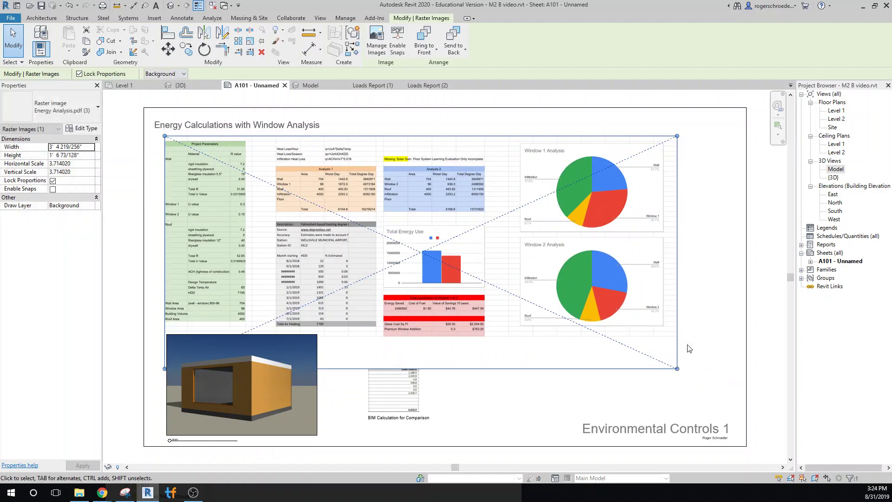
{"action": "left_click_drag", "start_coordinate": [502, 252], "coordinate": [525, 255]}
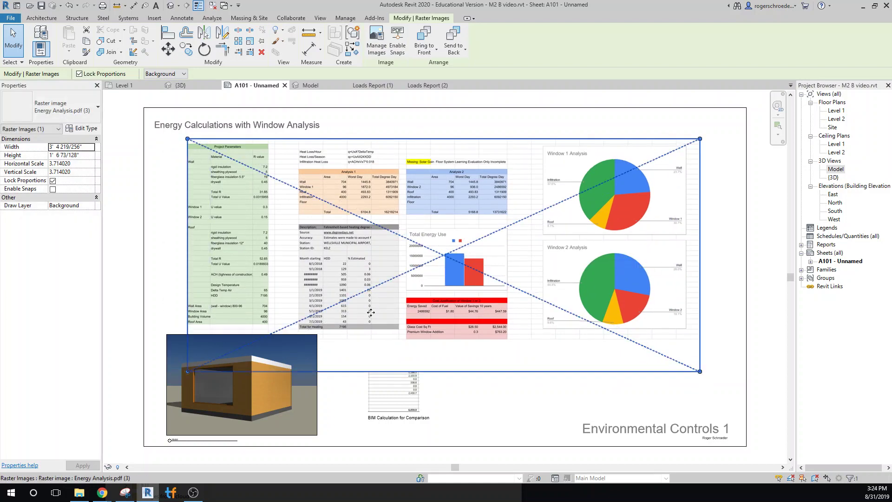
{"action": "left_click", "coordinate": [123, 359]}
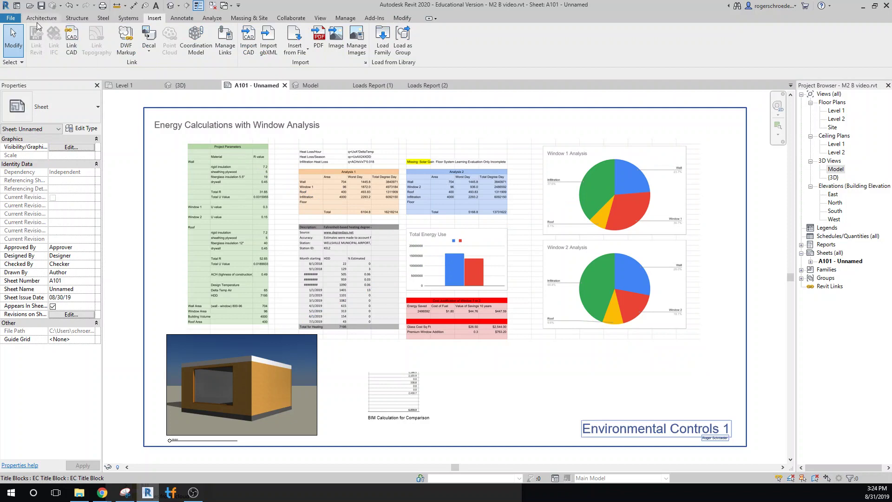
Start an image export and limit its range to selected views/sheets with Sheet: A101 - Unnamed.
{"action": "left_click", "coordinate": [14, 19]}
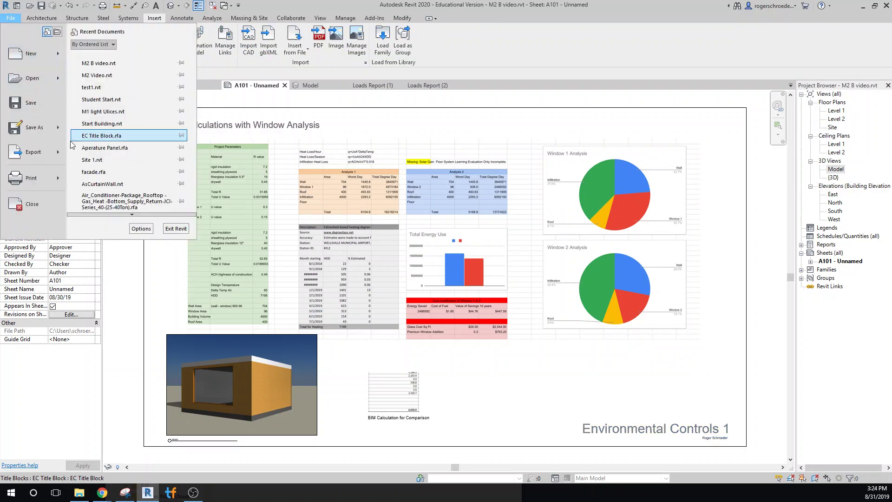
{"action": "mouse_move", "coordinate": [60, 154]}
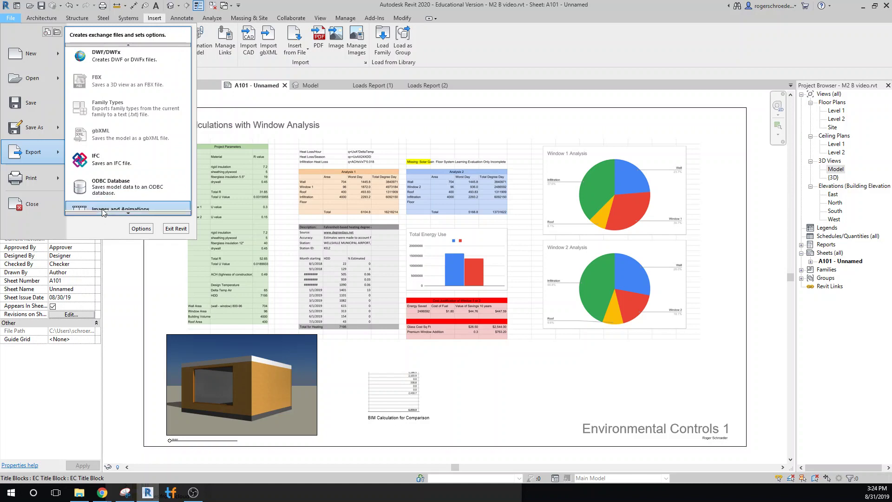
{"action": "mouse_move", "coordinate": [98, 202]}
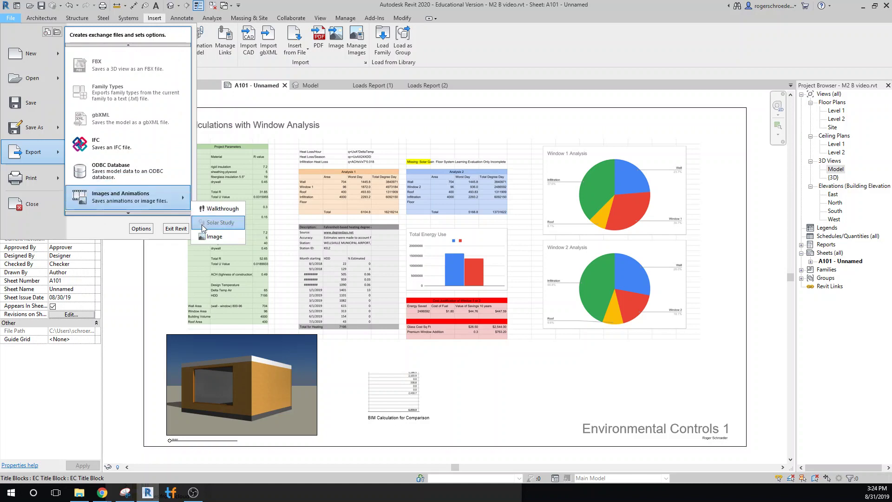
{"action": "left_click", "coordinate": [213, 236]}
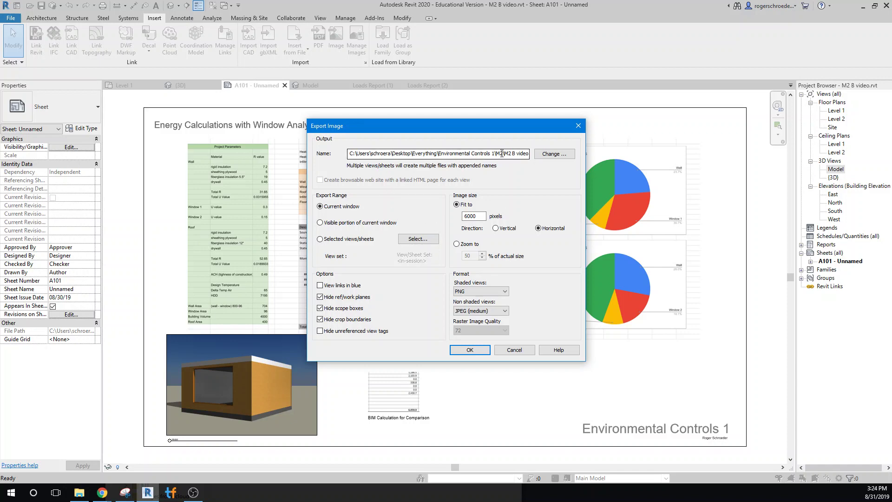
{"action": "left_click", "coordinate": [320, 239]}
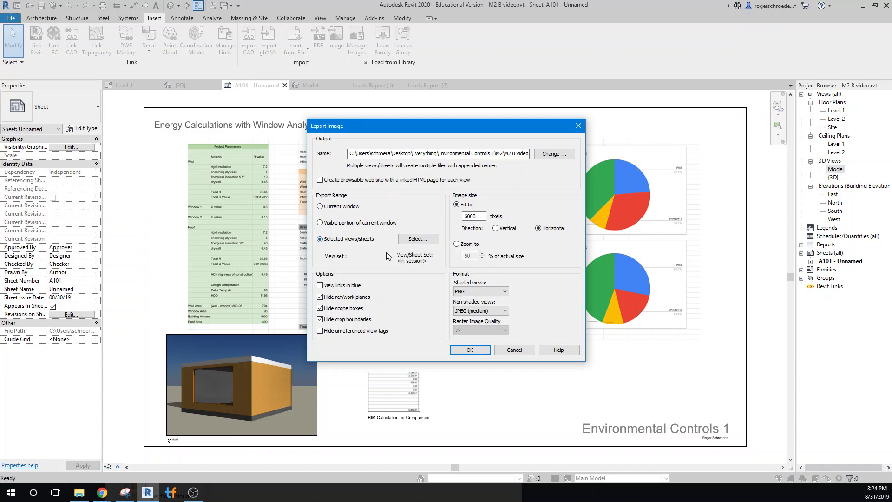
{"action": "left_click", "coordinate": [418, 240]}
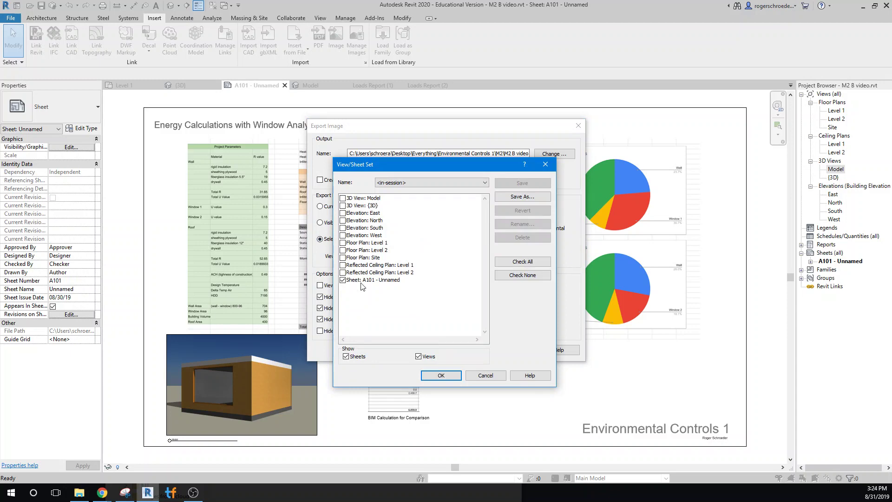
{"action": "left_click", "coordinate": [454, 376]}
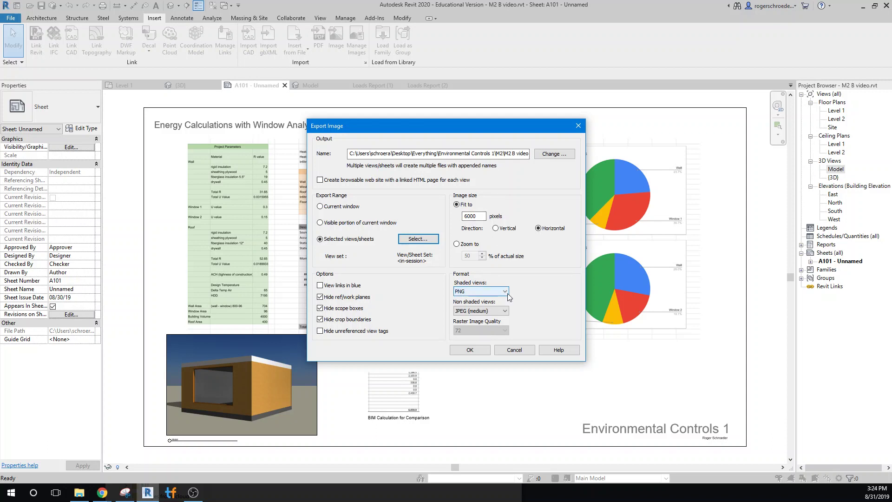
Set the non-shaded views format to PNG and export the sheet image.
{"action": "left_click", "coordinate": [459, 311]}
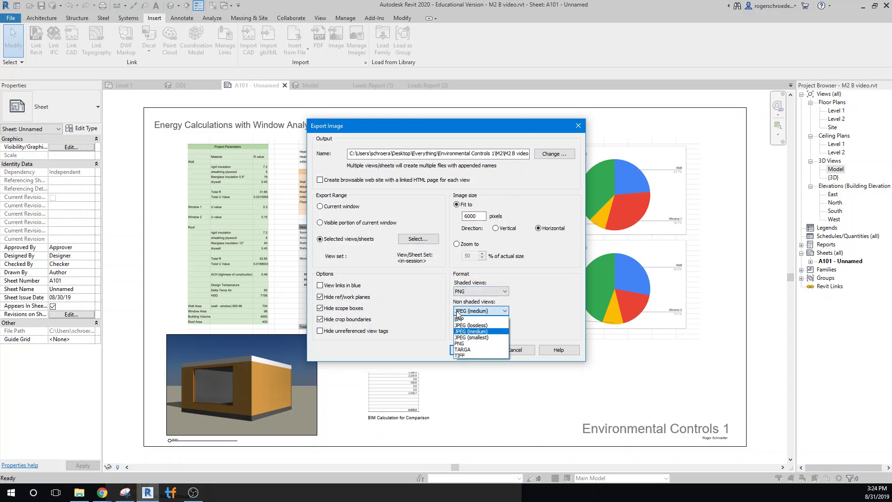
{"action": "left_click", "coordinate": [458, 344]}
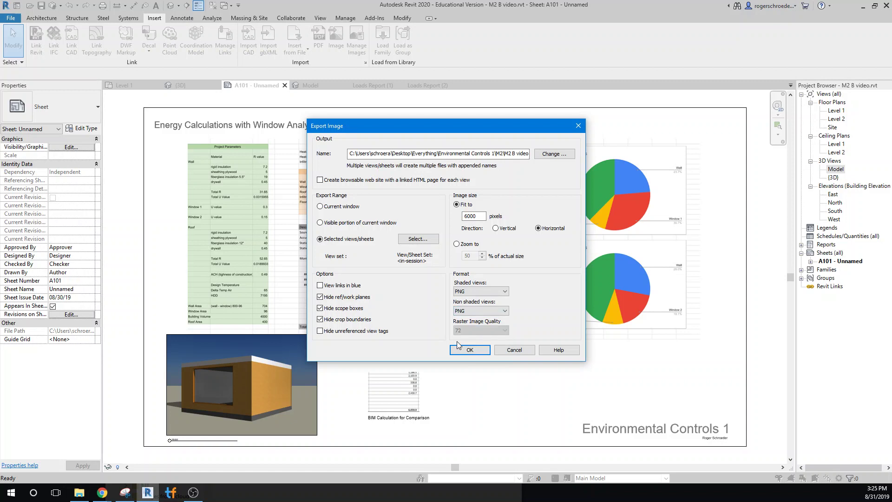
{"action": "left_click", "coordinate": [469, 352]}
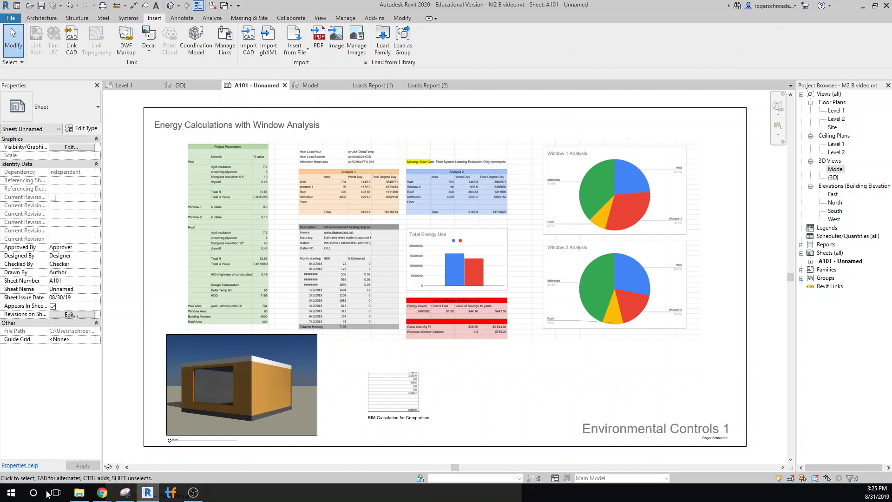
Open the exported sheet A101 PNG from the M2 folder, zoom in to check its legibility, and return to Revit.
{"action": "left_click", "coordinate": [79, 493]}
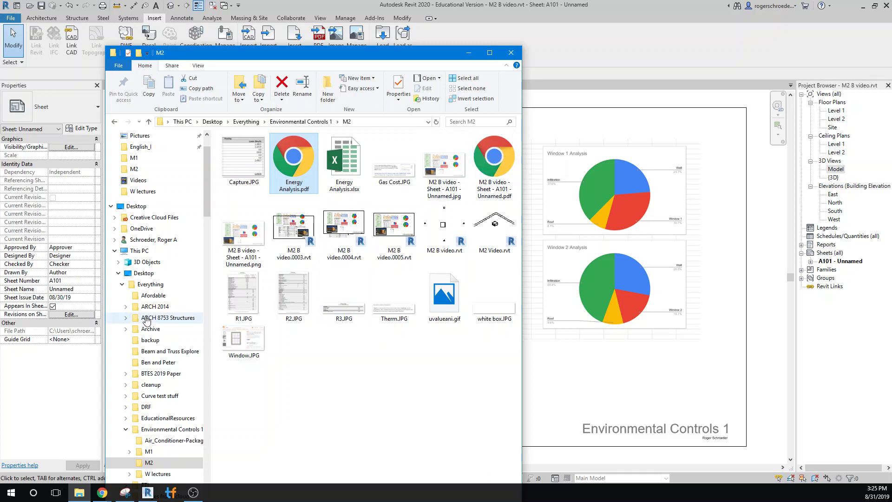
{"action": "double_click", "coordinate": [235, 241]}
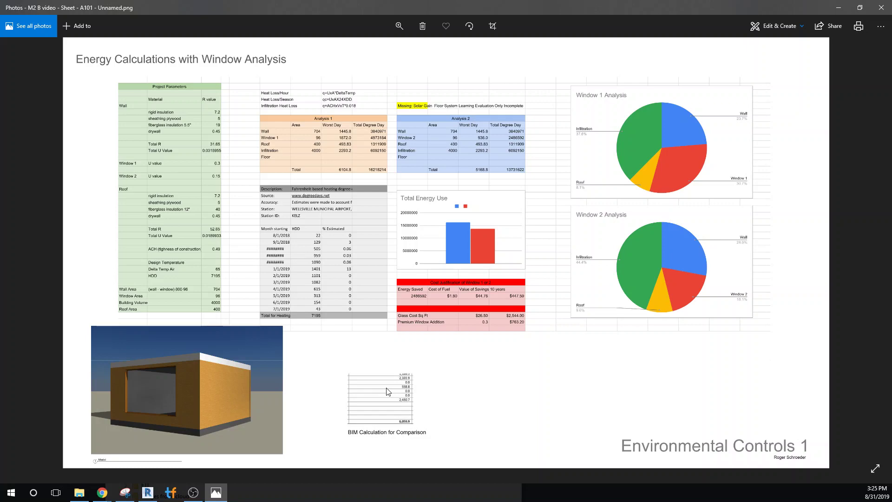
{"action": "left_click", "coordinate": [399, 27]}
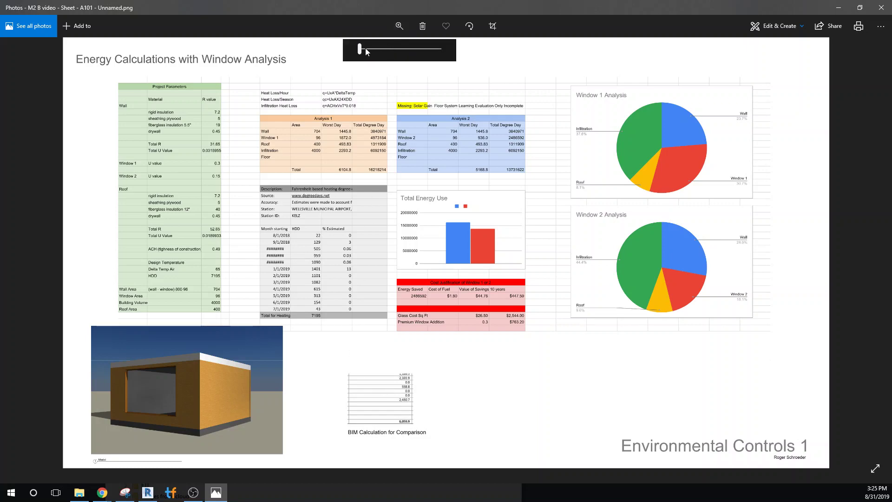
{"action": "left_click_drag", "start_coordinate": [360, 48], "coordinate": [368, 50]}
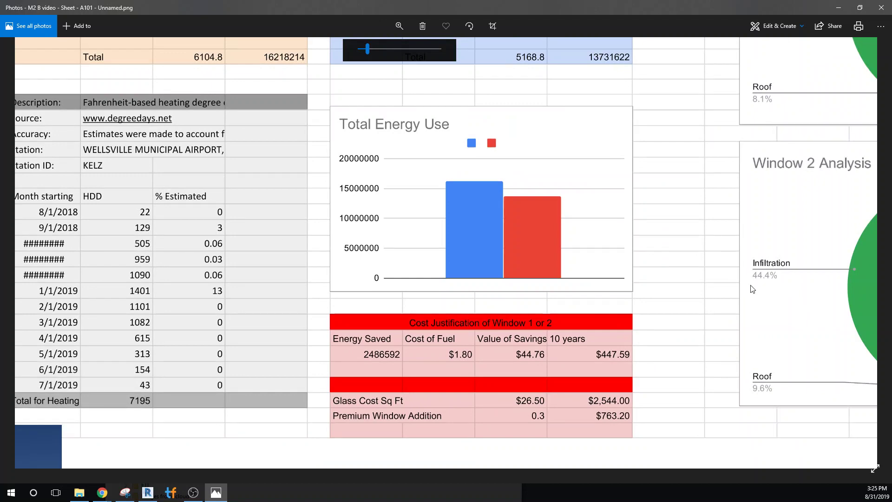
{"action": "left_click_drag", "start_coordinate": [474, 200], "coordinate": [414, 238]}
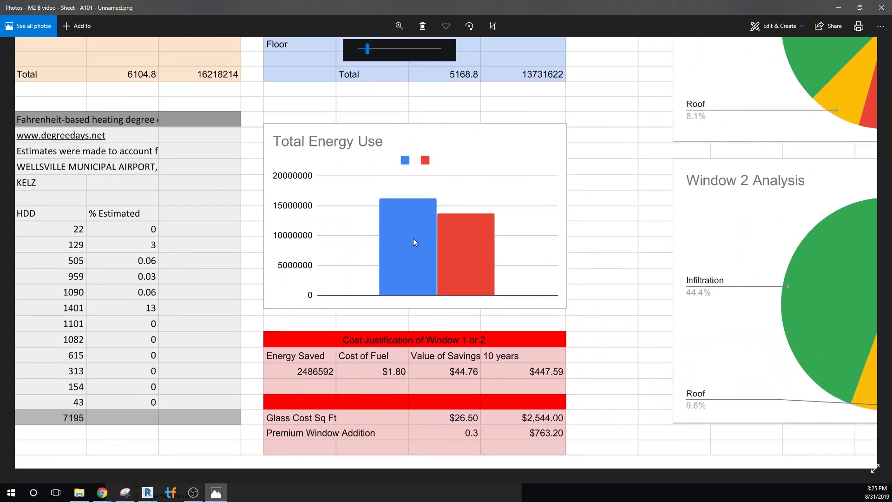
{"action": "left_click", "coordinate": [874, 8]}
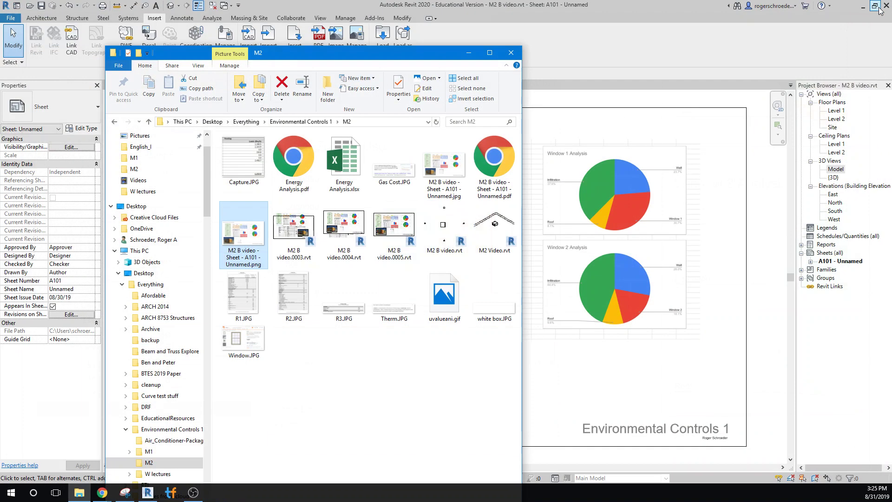
{"action": "left_click", "coordinate": [578, 370]}
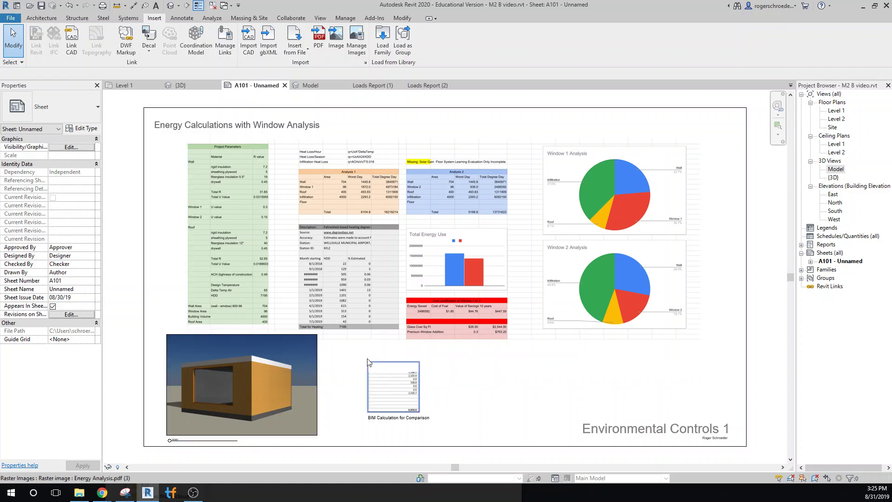
{"action": "left_click", "coordinate": [297, 413]}
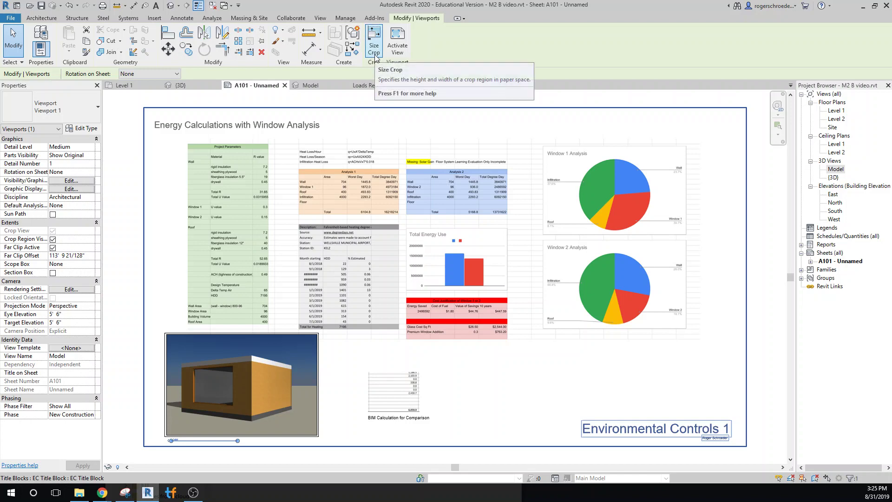
{"action": "left_click", "coordinate": [344, 19]}
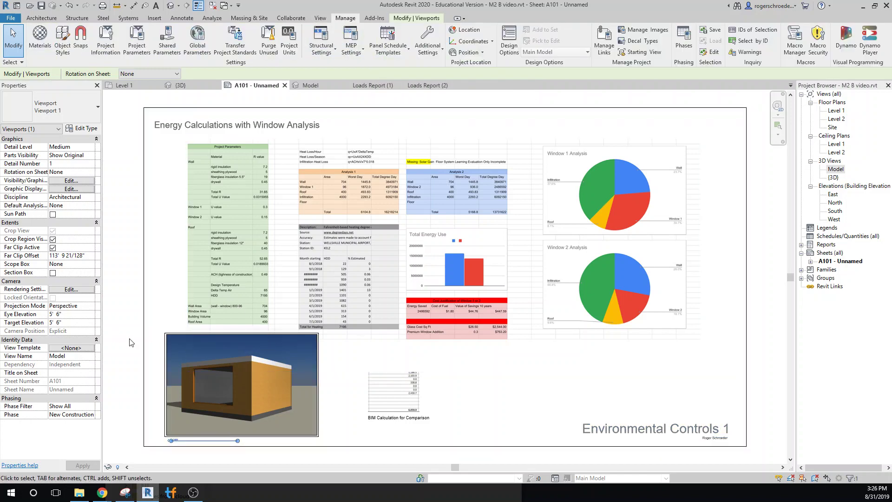
{"action": "left_click", "coordinate": [189, 374]}
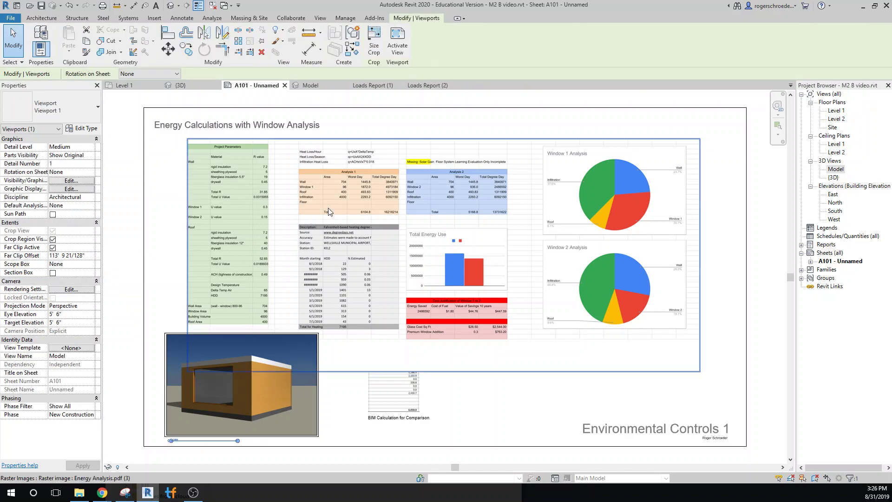
{"action": "left_click", "coordinate": [396, 396]}
{"action": "left_click", "coordinate": [271, 417]}
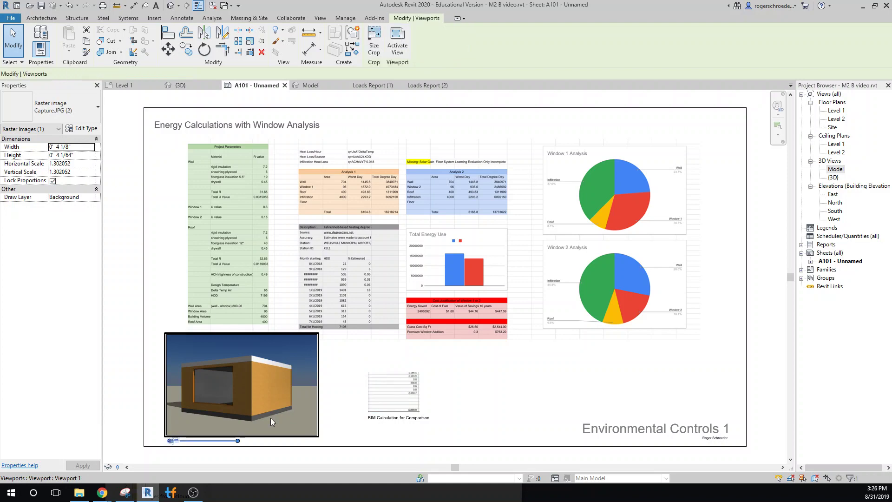
Send the Energy Analysis.pdf image to the back, behind the BIM calculation capture on sheet A101.
{"action": "left_click", "coordinate": [447, 191]}
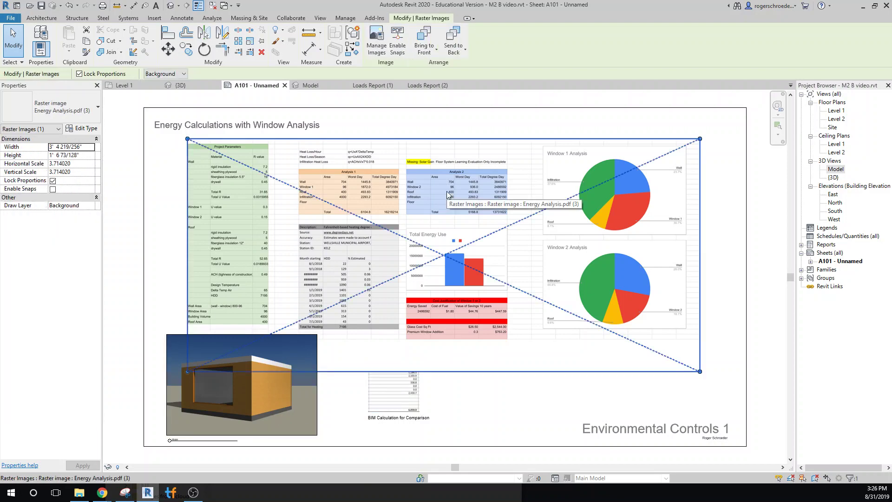
{"action": "left_click", "coordinate": [446, 52]}
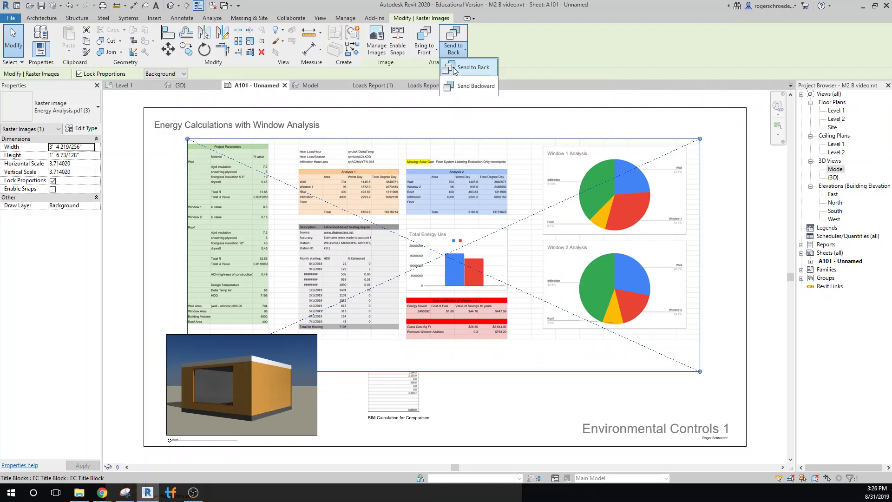
{"action": "left_click", "coordinate": [454, 68]}
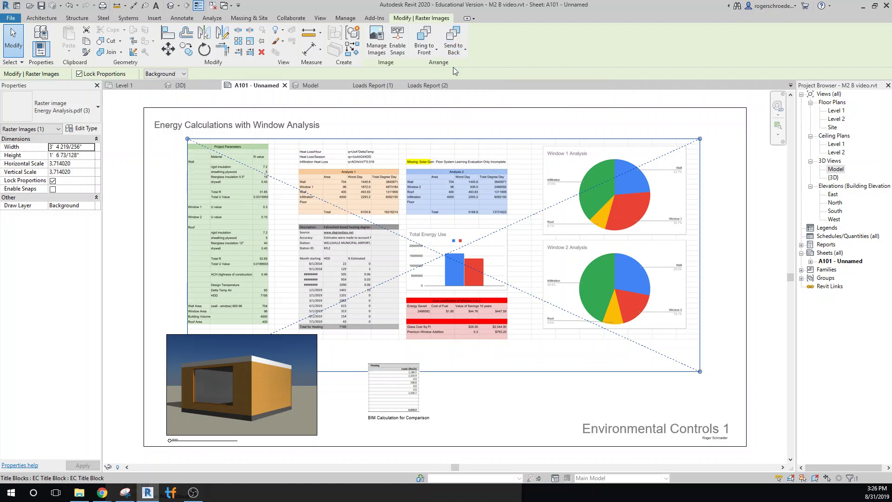
{"action": "left_click", "coordinate": [509, 392]}
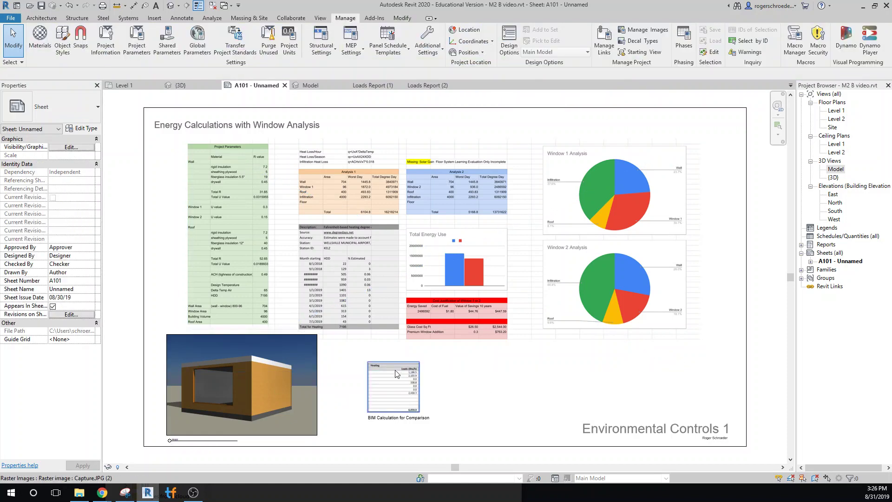